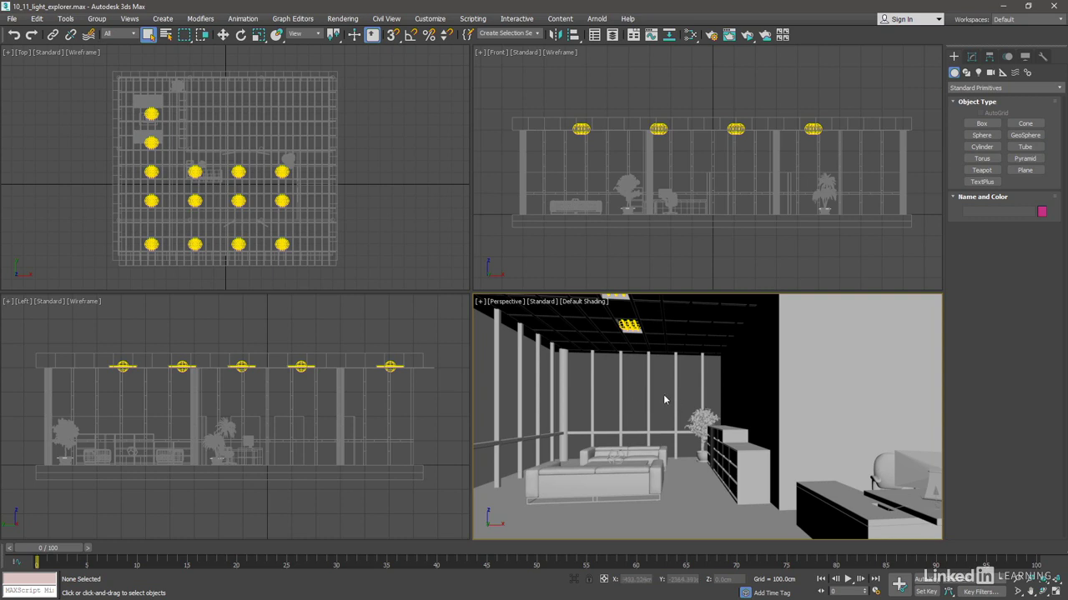
# Light the Perspective view with Illuminate with Scene Lights and turn on Shadows.
pyautogui.click(546, 307)
pyautogui.moveTo(596, 377)
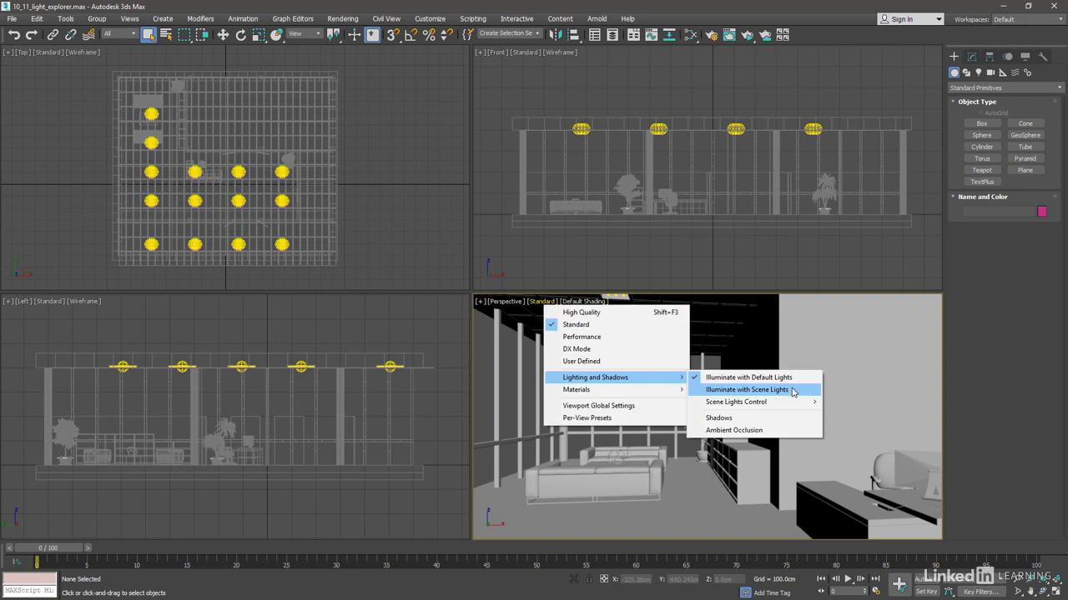
pyautogui.click(798, 391)
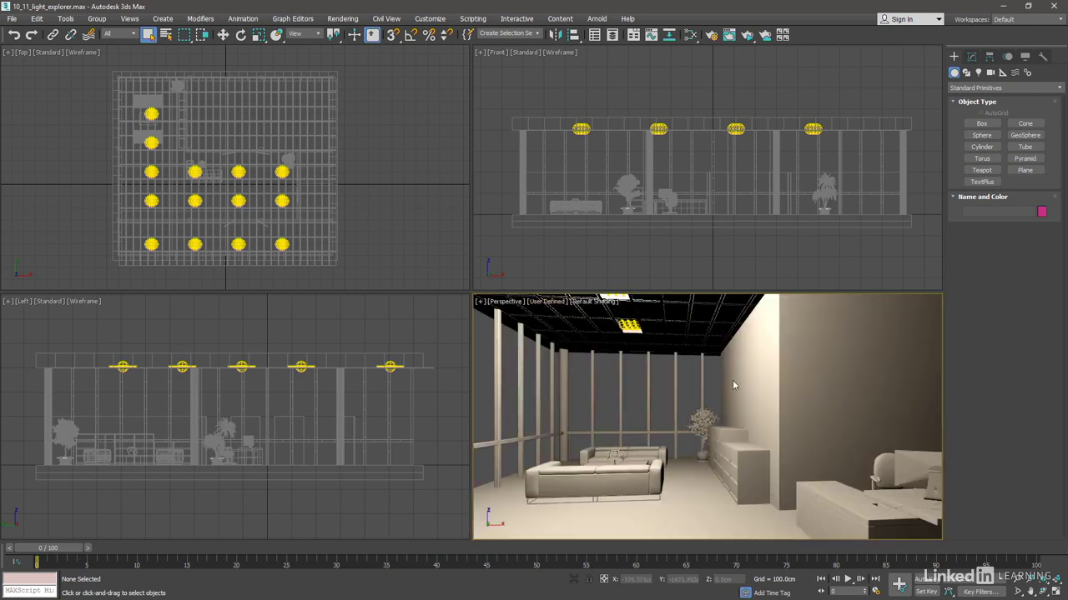
pyautogui.click(536, 307)
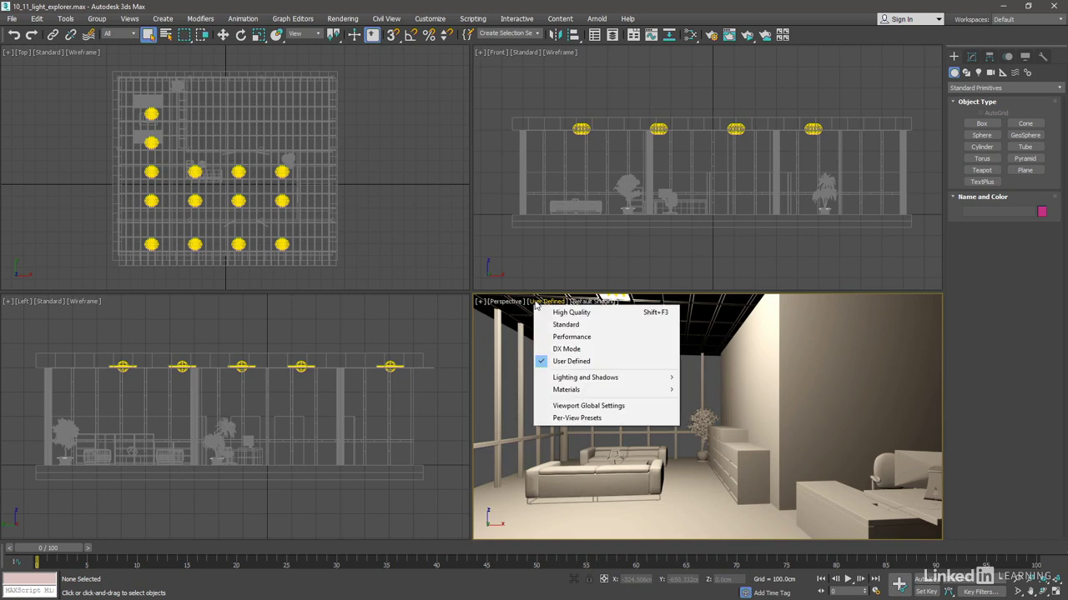
pyautogui.moveTo(585, 377)
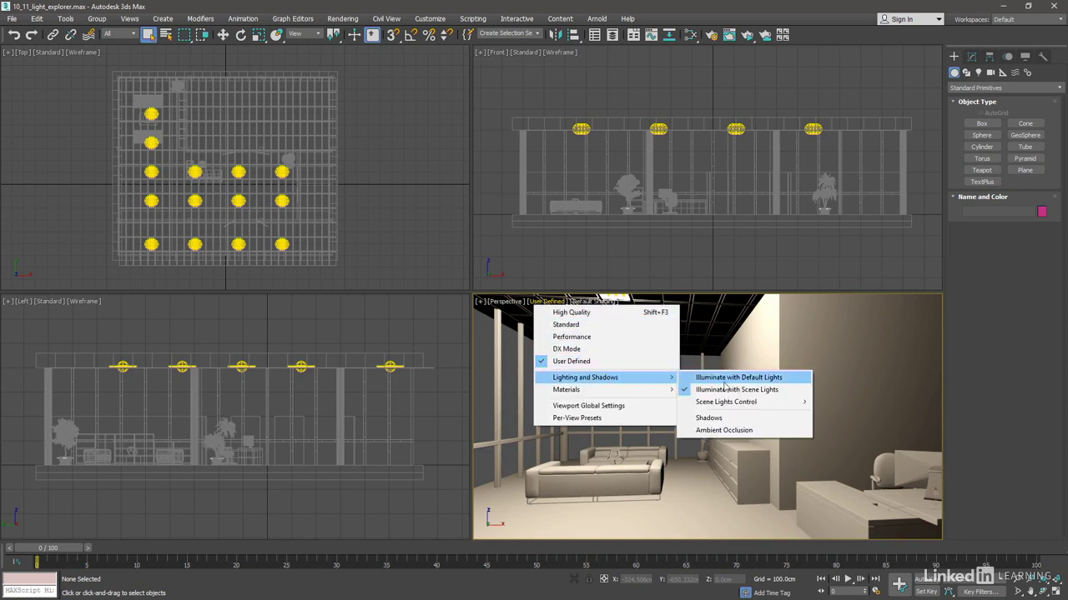
pyautogui.click(724, 417)
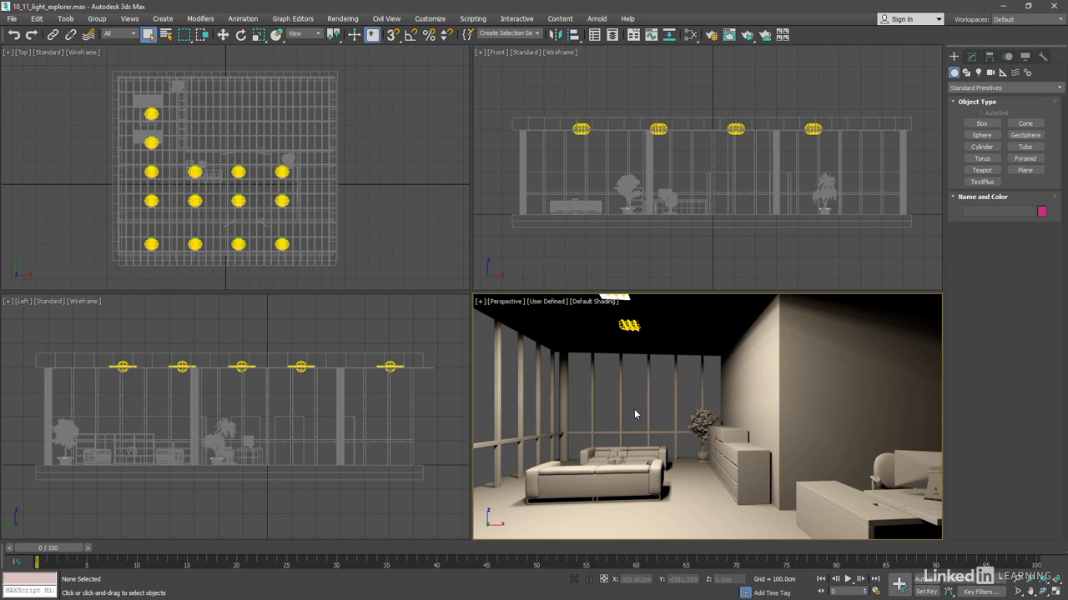
# Set the Perspective view's Per-View rendering level to Advanced, with unlimited scene lights.
pyautogui.click(554, 303)
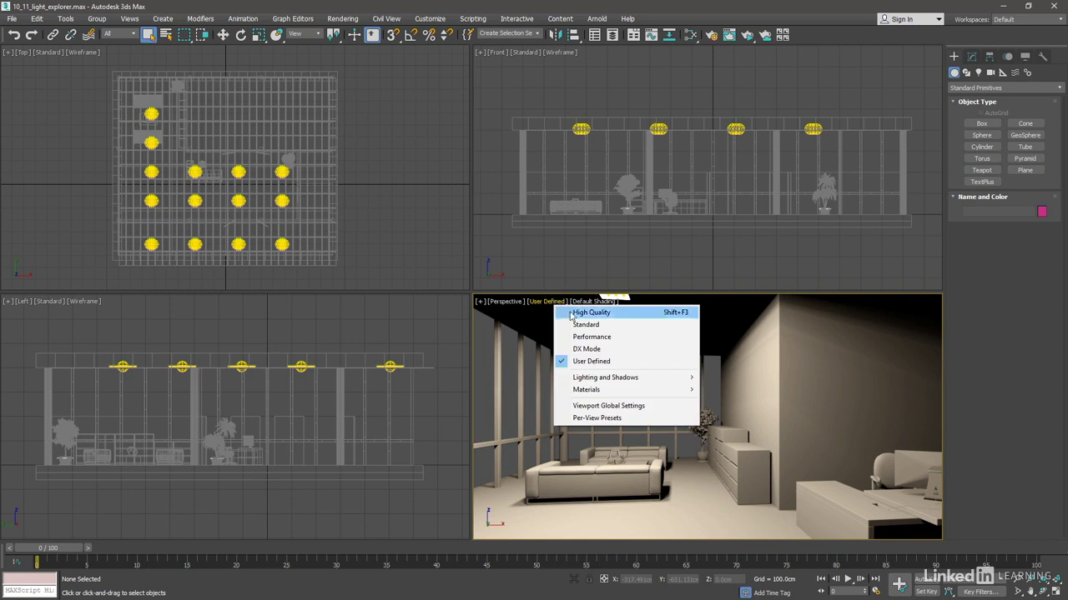
pyautogui.click(658, 421)
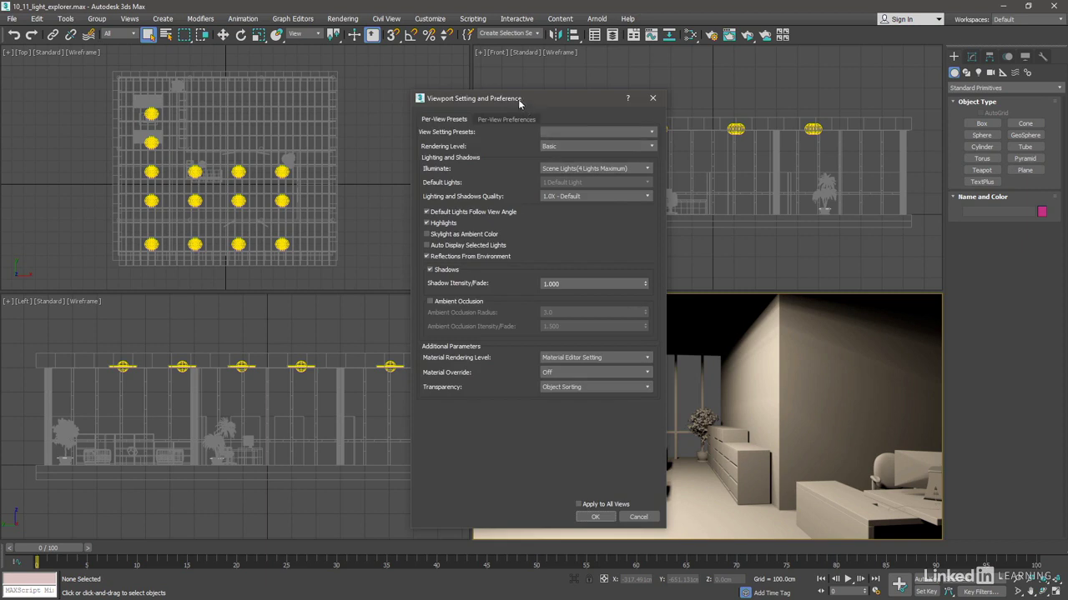
pyautogui.moveTo(519, 100); pyautogui.dragTo(616, 101)
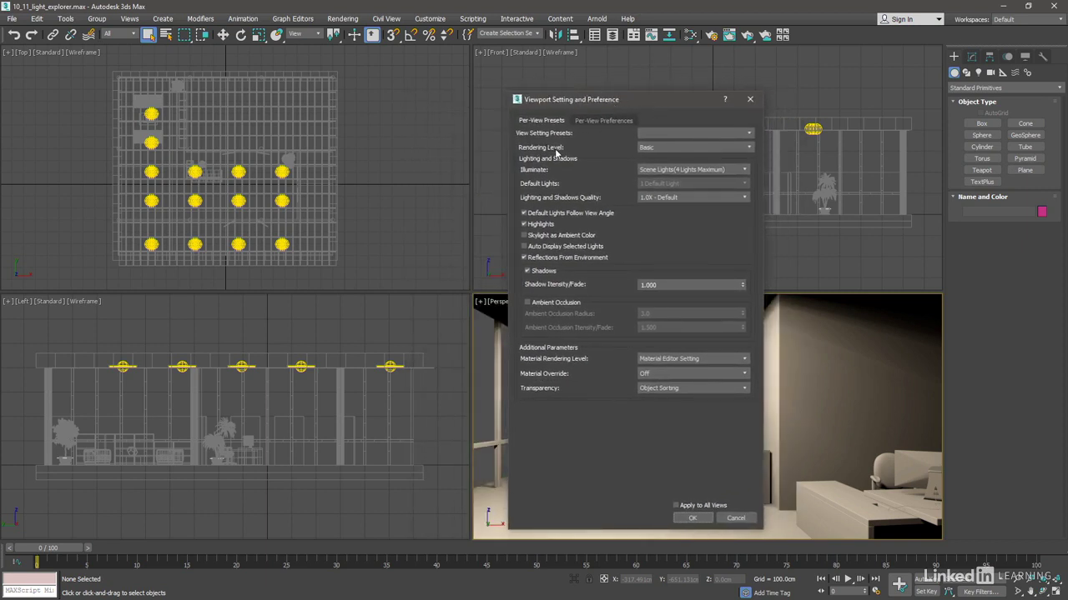
pyautogui.click(691, 146)
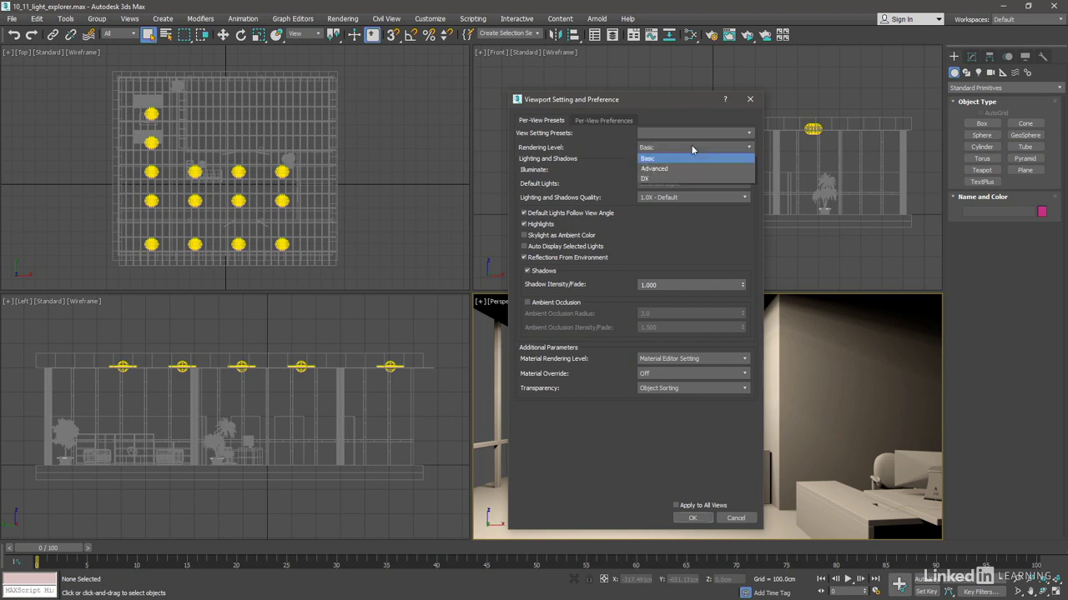
pyautogui.click(674, 169)
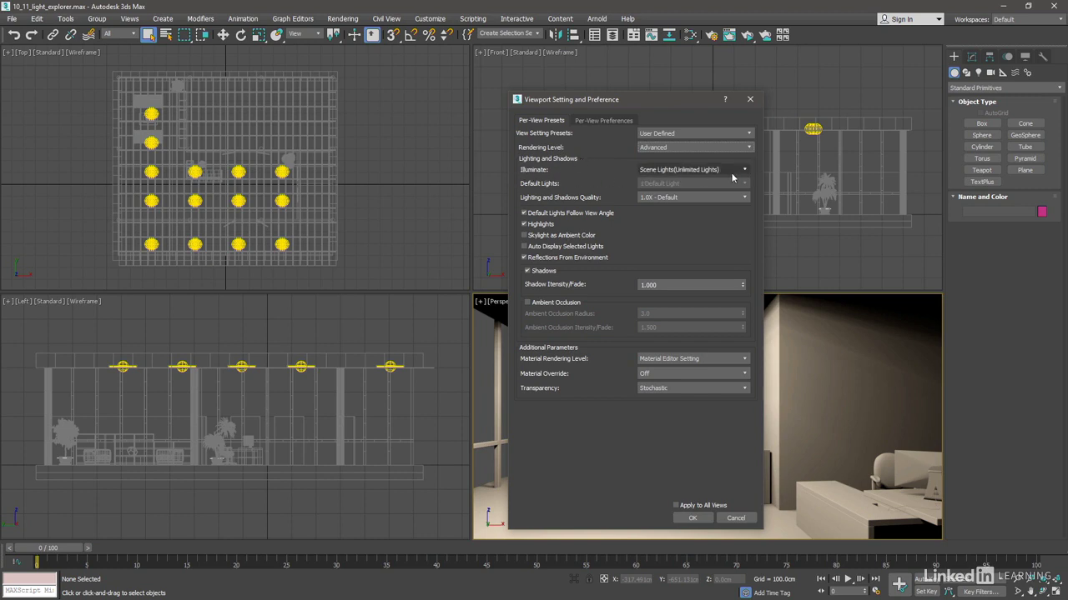
pyautogui.scroll(-1, 732, 176)
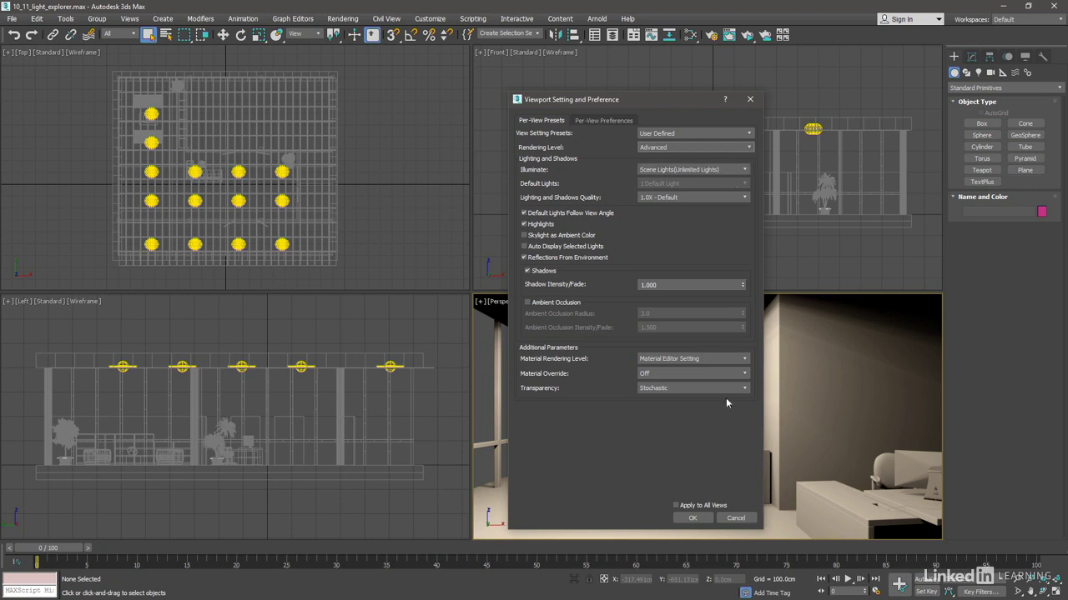
pyautogui.click(692, 518)
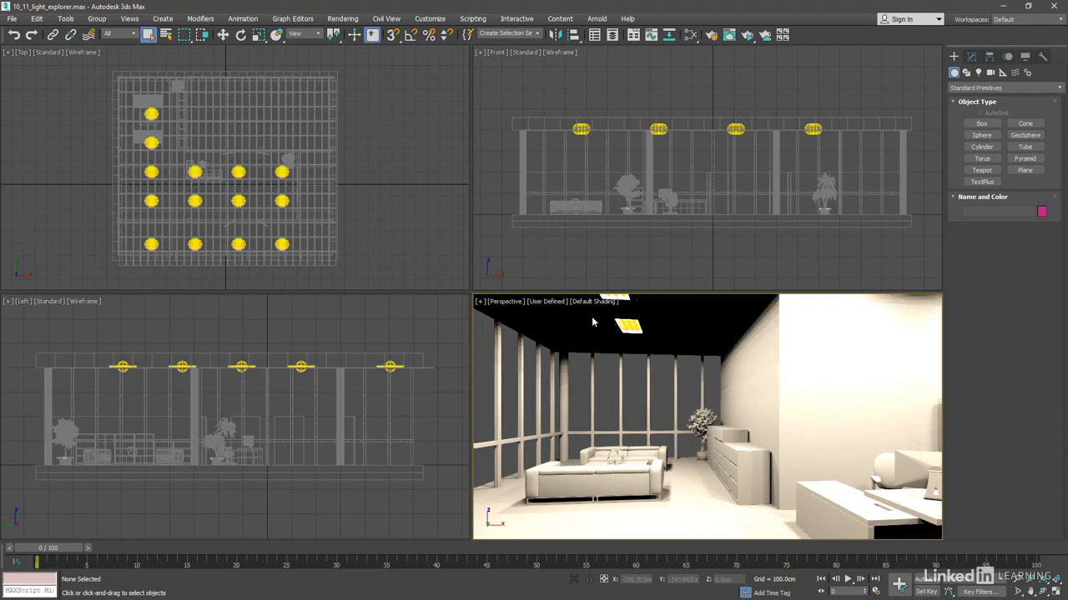
# Open Light Explorer from Tools, resize it, and drag the Light Intensity column beside Light On.
pyautogui.click(65, 18)
pyautogui.moveTo(89, 77)
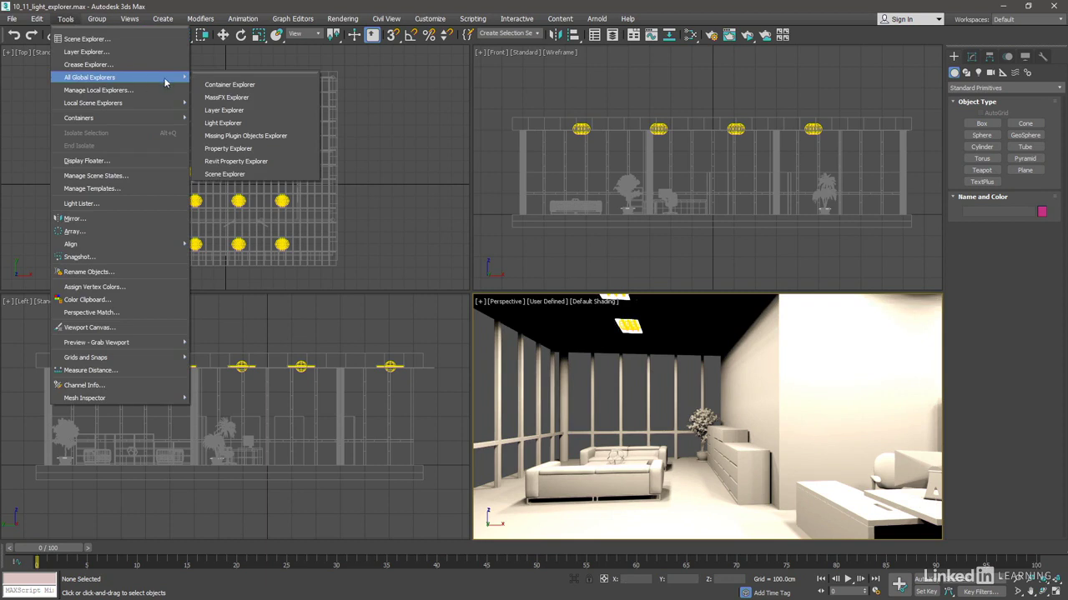
pyautogui.click(259, 125)
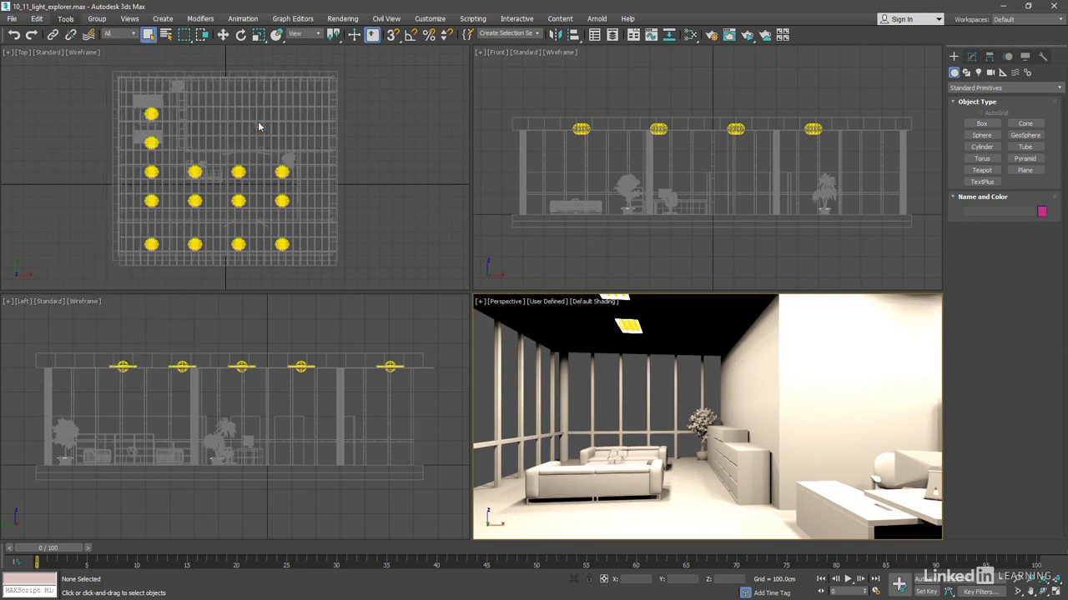
pyautogui.moveTo(256, 108); pyautogui.dragTo(346, 121)
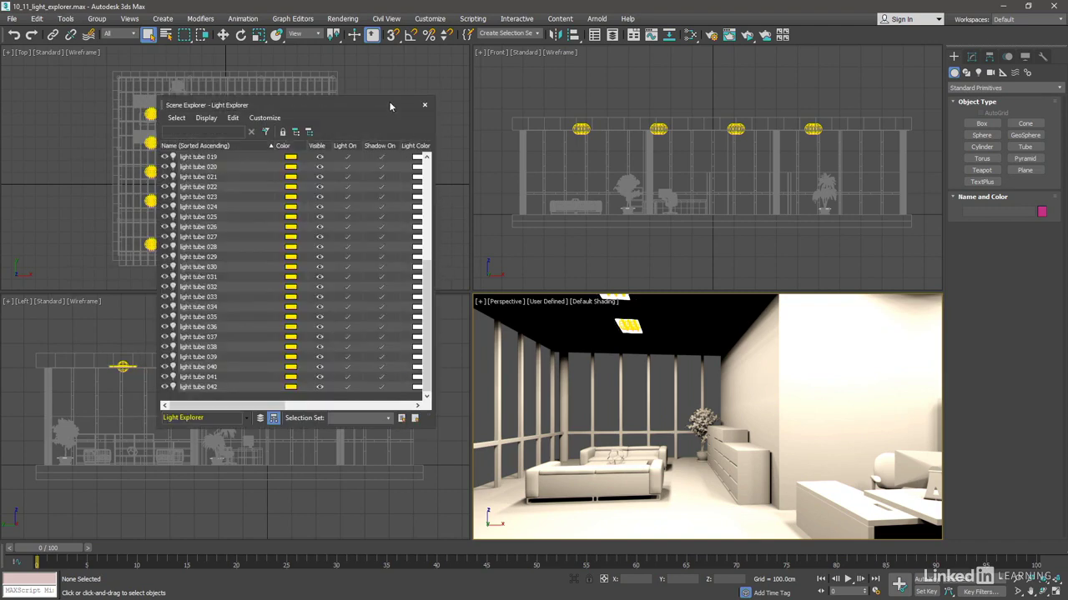
pyautogui.moveTo(390, 105); pyautogui.dragTo(397, 105)
pyautogui.moveTo(439, 148); pyautogui.dragTo(794, 145)
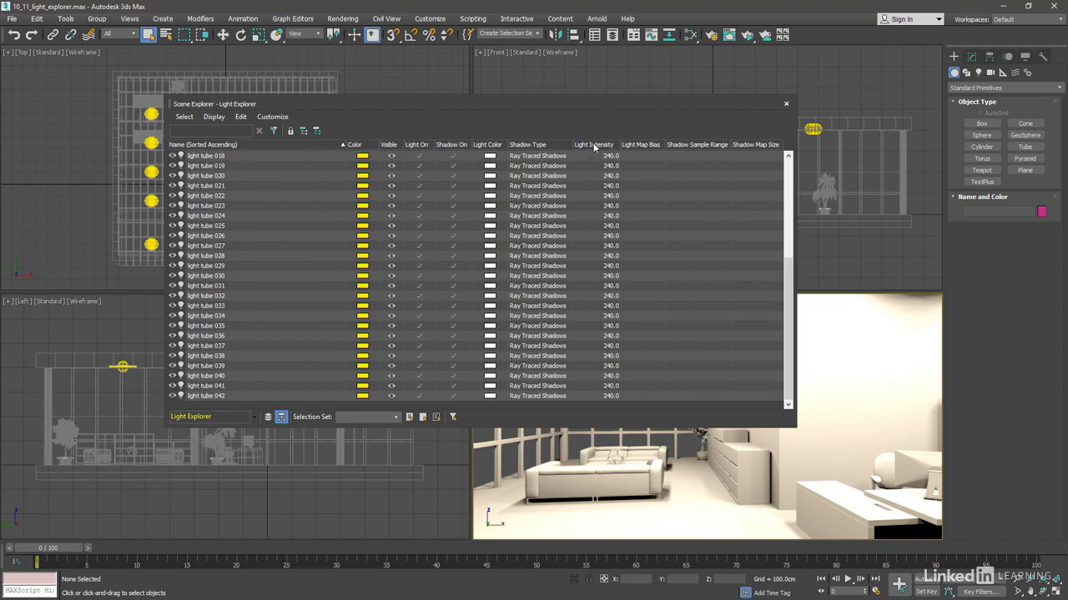
pyautogui.moveTo(595, 147); pyautogui.dragTo(447, 151)
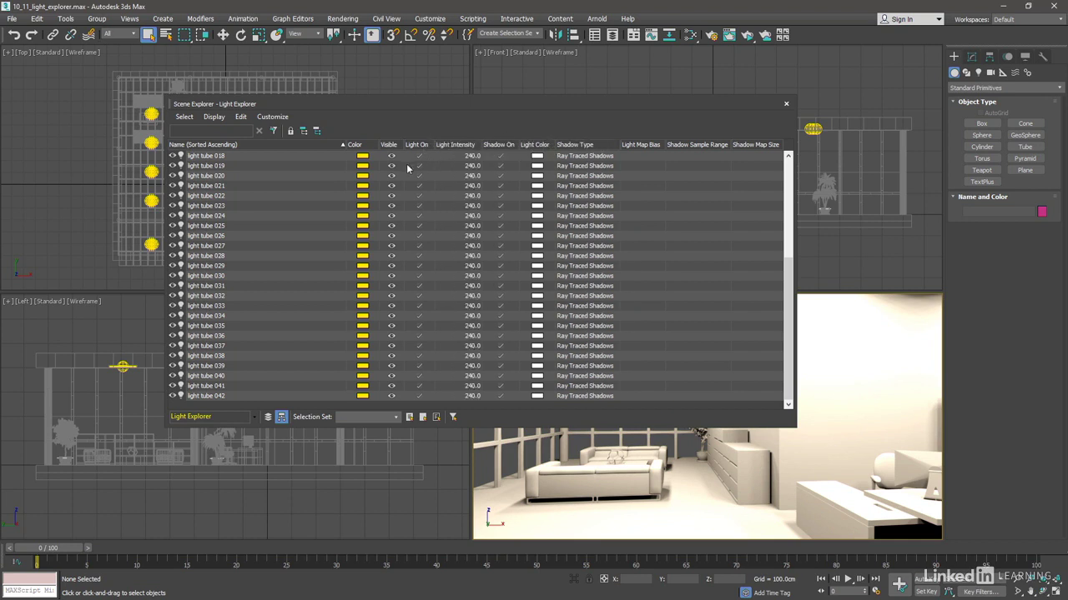
pyautogui.moveTo(788, 218)
pyautogui.mouseDown()
pyautogui.moveTo(457, 217)
pyautogui.moveTo(400, 228)
pyautogui.mouseUp()
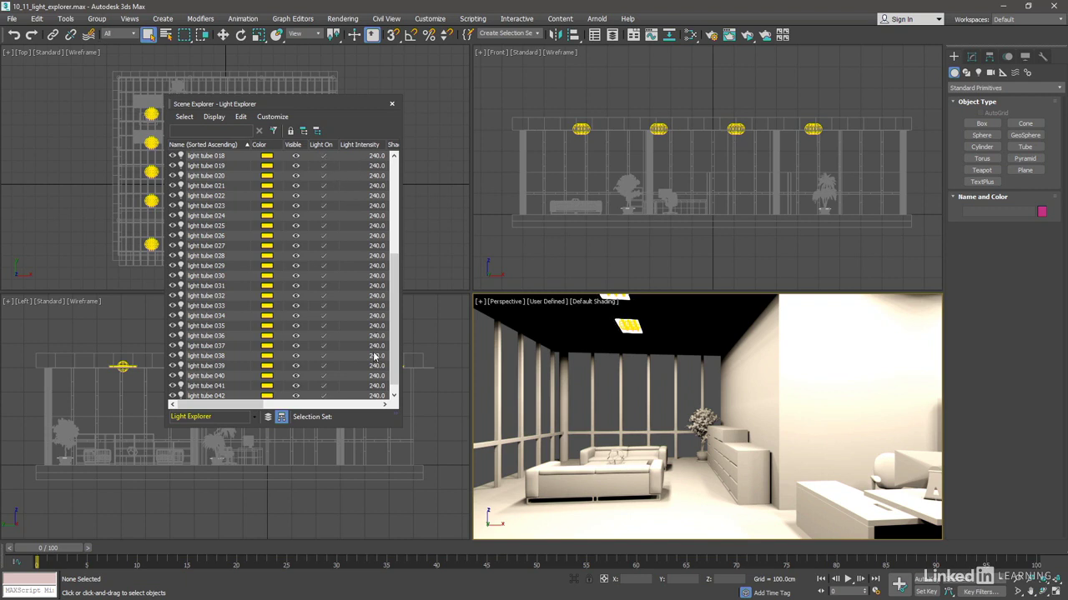
# Turn all light tubes off, then back on, from the Light On checkbox.
pyautogui.click(324, 160)
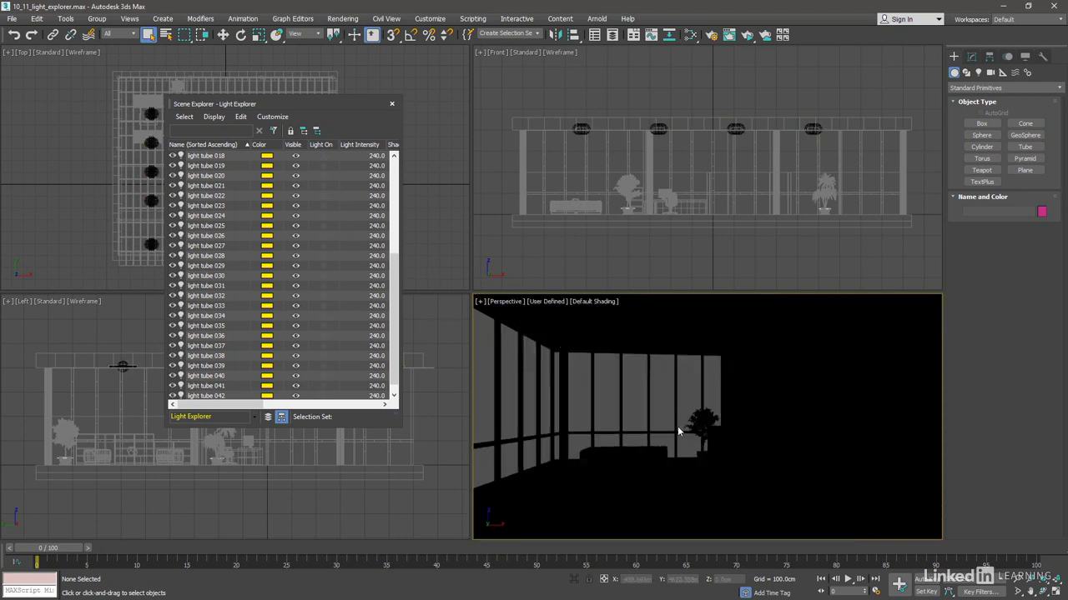
pyautogui.click(323, 160)
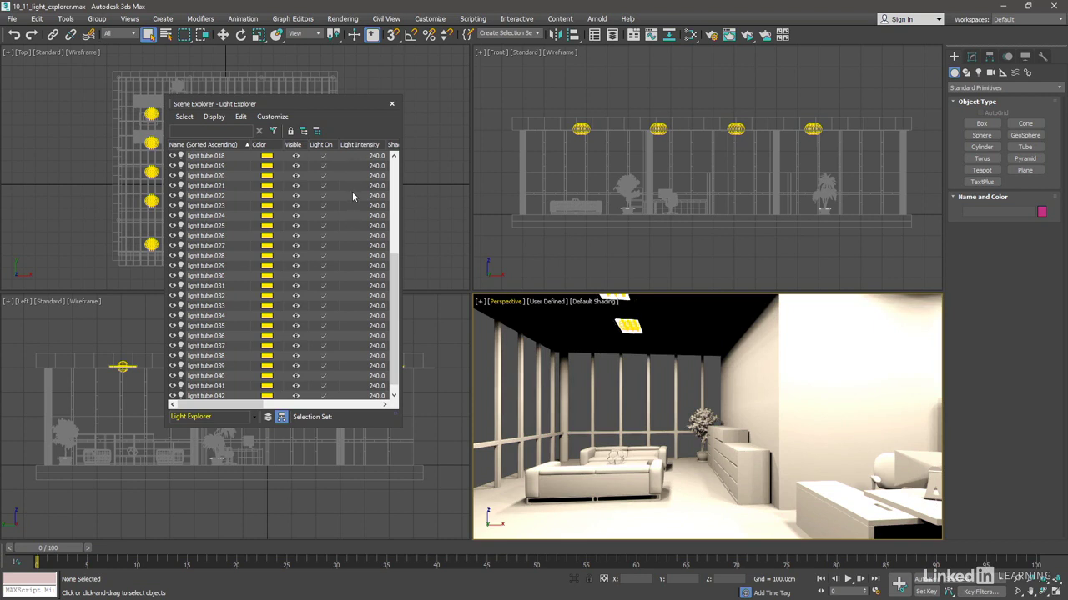
# Select light tube 011 and compare its intensity in lumens and candelas in the Modify panel.
pyautogui.click(582, 129)
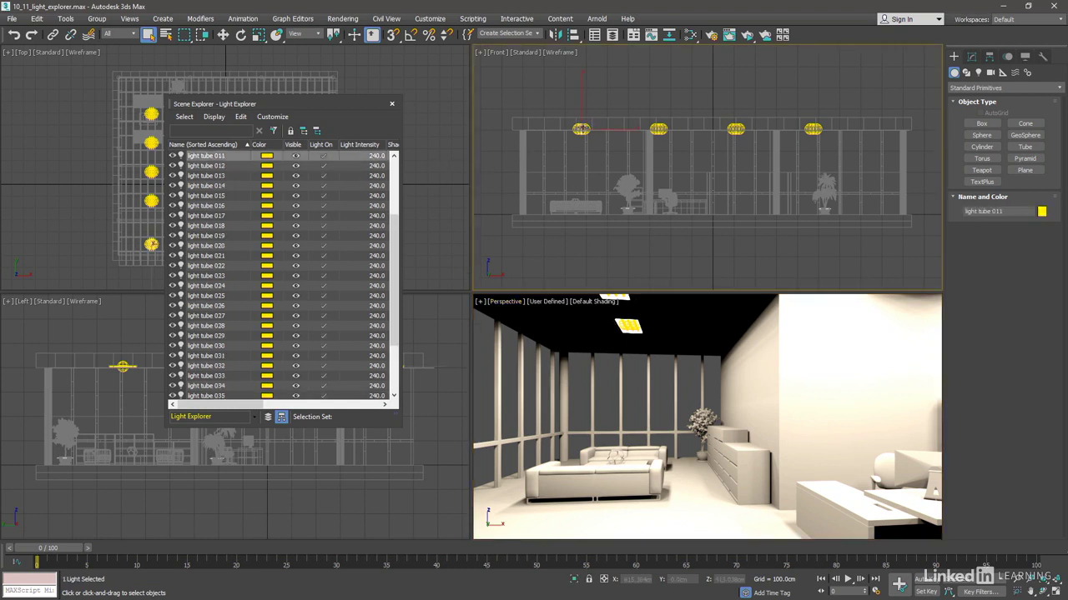
pyautogui.click(973, 57)
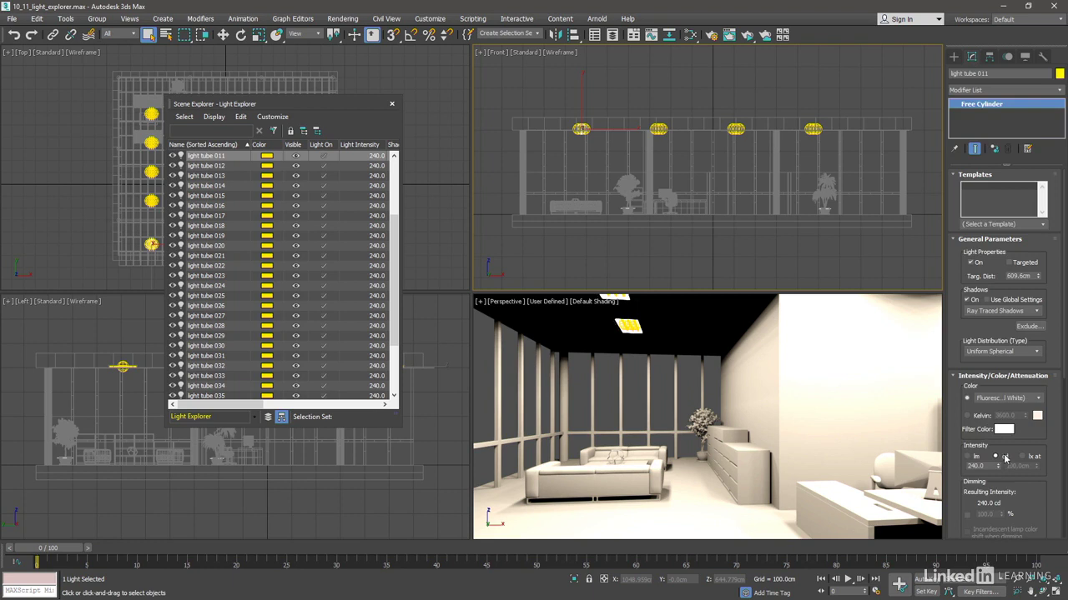
pyautogui.click(967, 457)
pyautogui.click(995, 457)
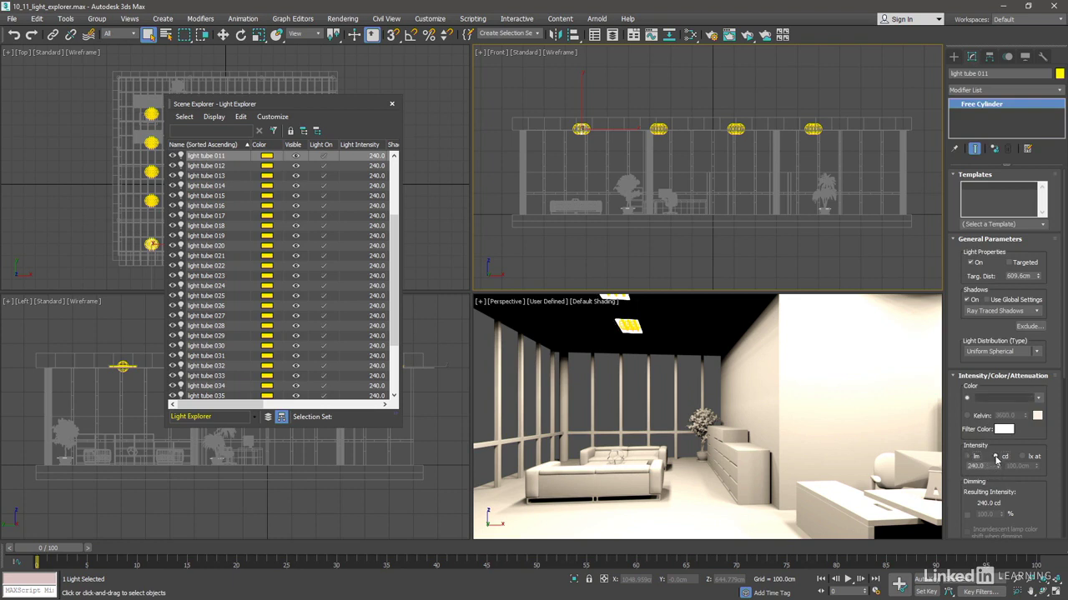
# Set all light tubes' intensity to 200, then 100 cd, and confirm about 1256.6 lm.
pyautogui.click(364, 156)
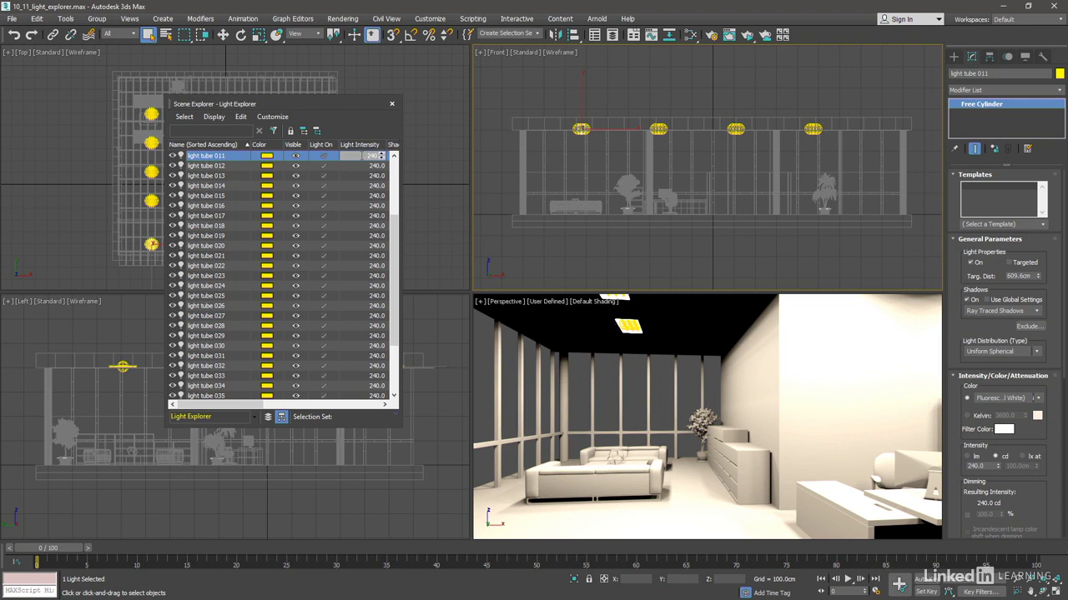
pyautogui.doubleClick(372, 156)
pyautogui.write('200')
pyautogui.press('Return')
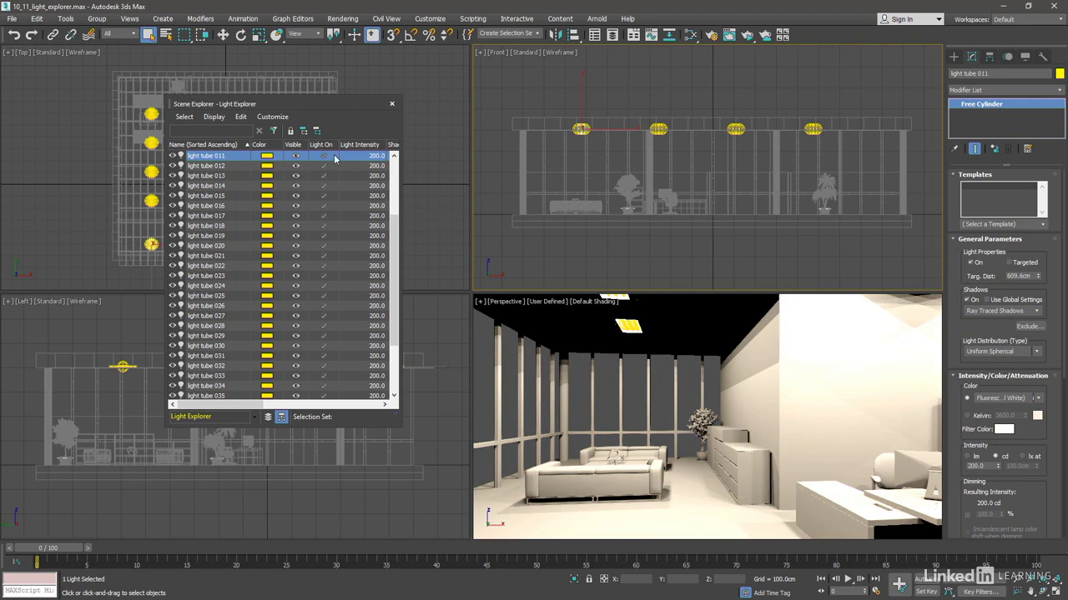
pyautogui.doubleClick(372, 156)
pyautogui.write('100')
pyautogui.press('Return')
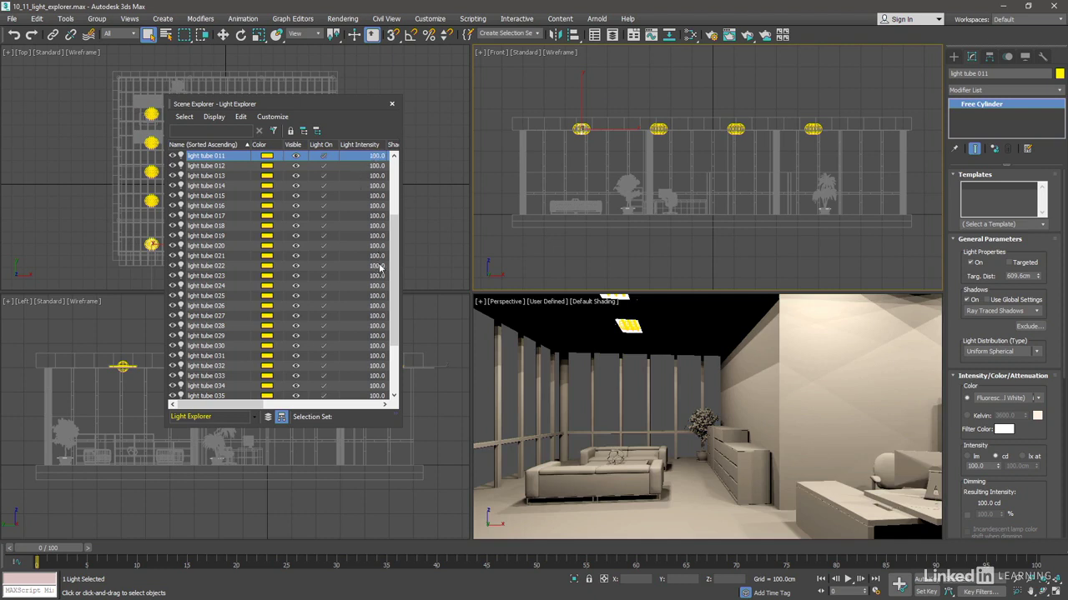
pyautogui.click(969, 457)
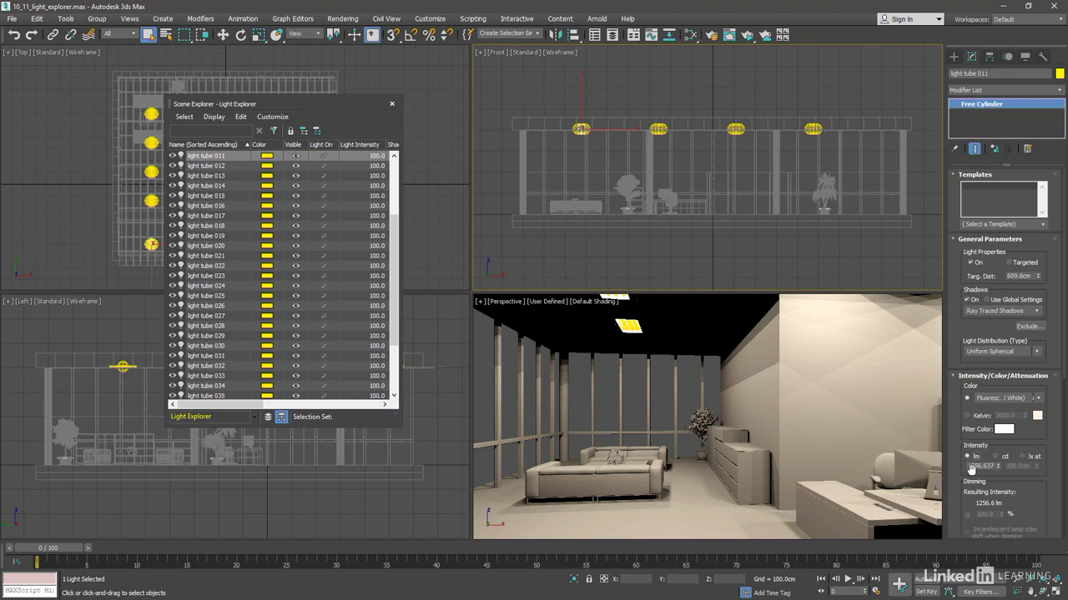